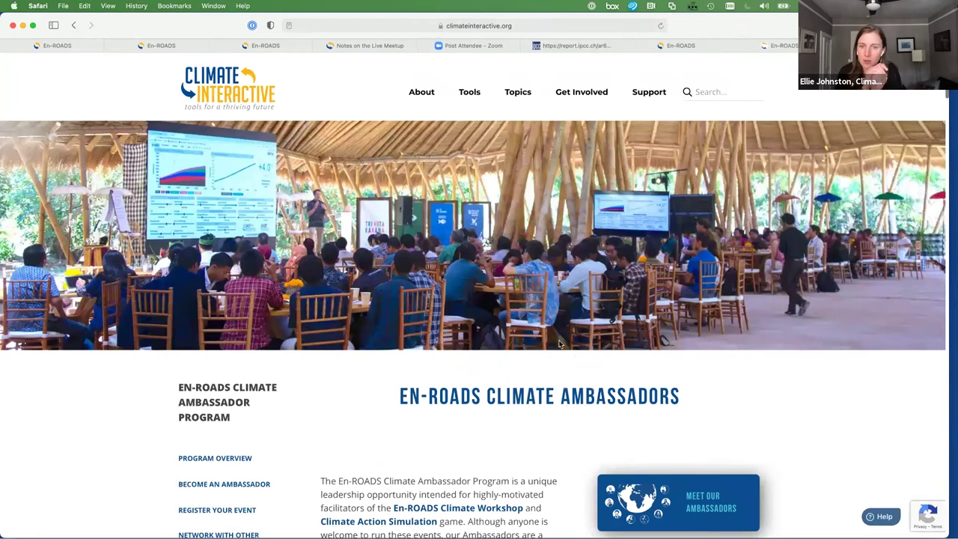
Scroll through the regional ambassador directory, then switch to the shared event plans spreadsheet
{"action": "scroll", "coordinate": [557, 321], "scroll_direction": "down", "scroll_amount": 3}
{"action": "scroll", "coordinate": [557, 320], "scroll_direction": "down", "scroll_amount": 10}
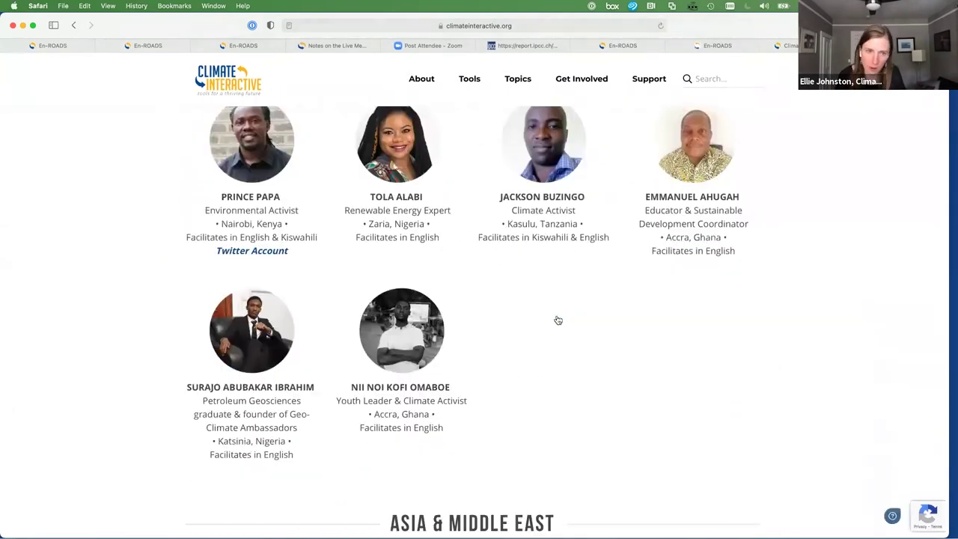
{"action": "scroll", "coordinate": [558, 320], "scroll_direction": "down", "scroll_amount": 3}
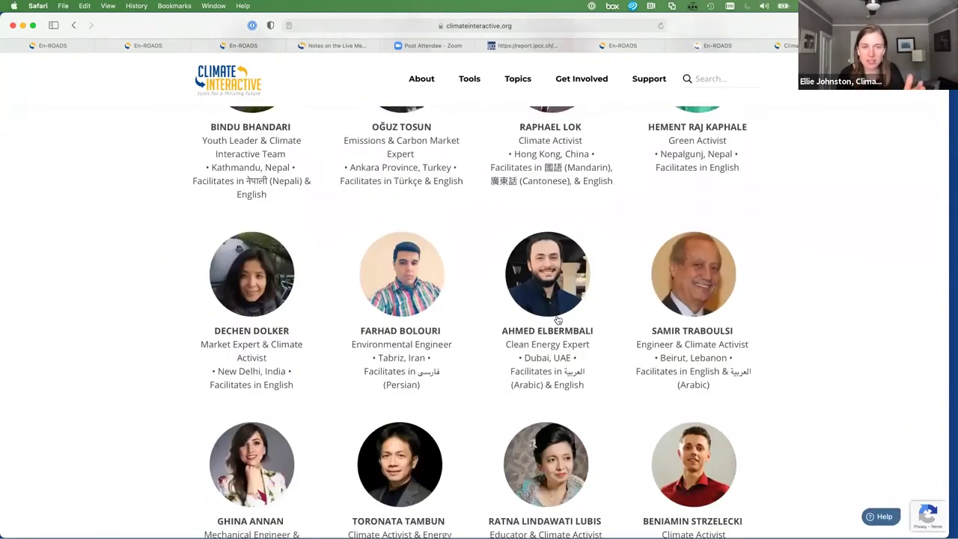
{"action": "scroll", "coordinate": [61, 295], "scroll_direction": "down", "scroll_amount": 2}
{"action": "scroll", "coordinate": [61, 296], "scroll_direction": "down", "scroll_amount": 10}
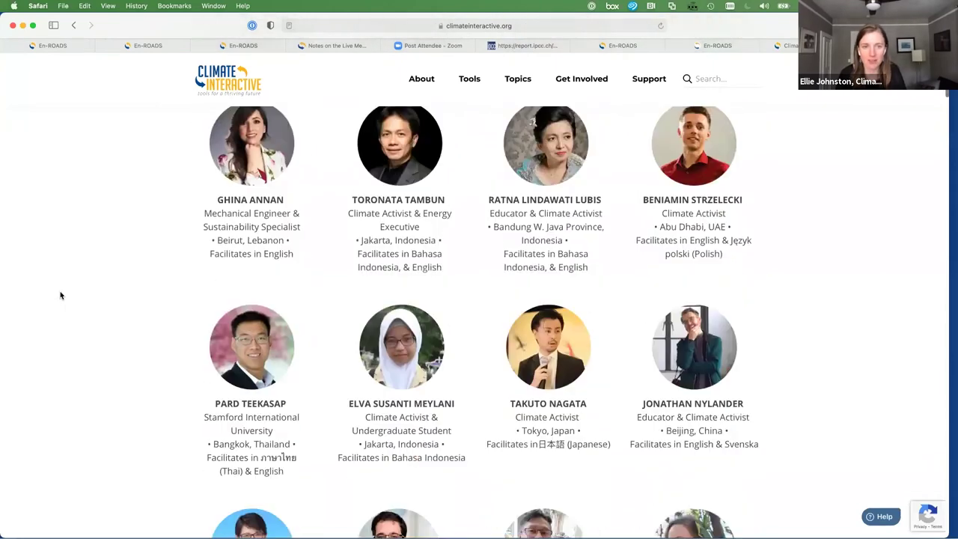
{"action": "scroll", "coordinate": [61, 296], "scroll_direction": "down", "scroll_amount": 10}
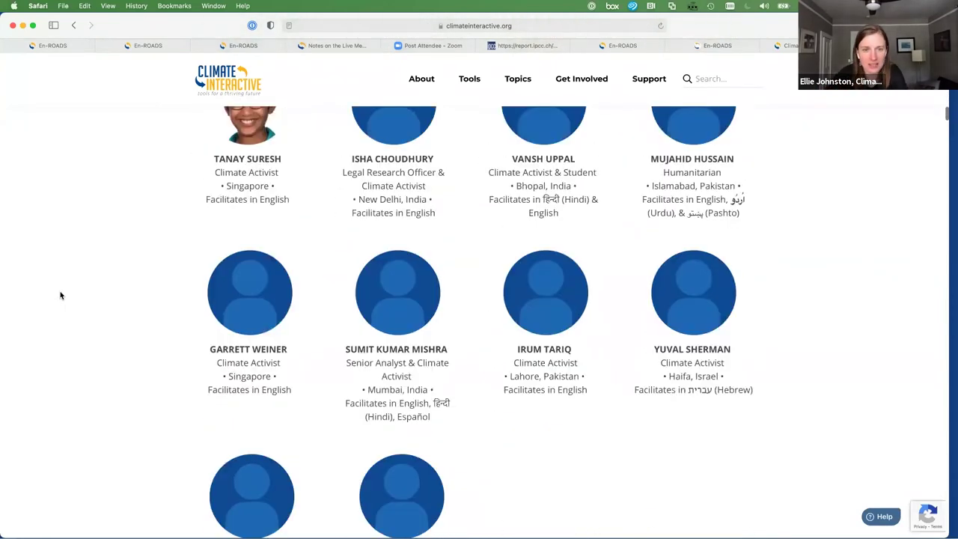
{"action": "scroll", "coordinate": [61, 295], "scroll_direction": "down", "scroll_amount": 12}
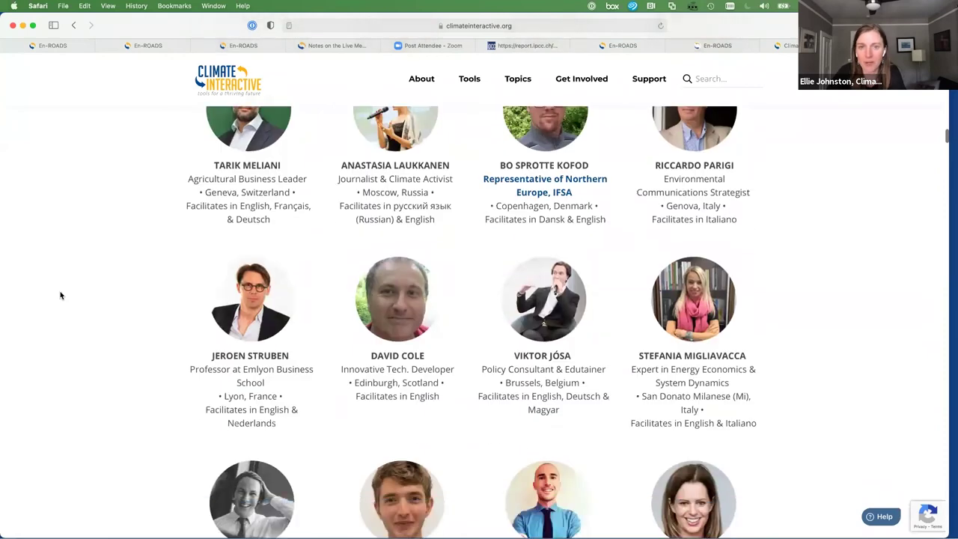
{"action": "scroll", "coordinate": [65, 292], "scroll_direction": "down", "scroll_amount": 8}
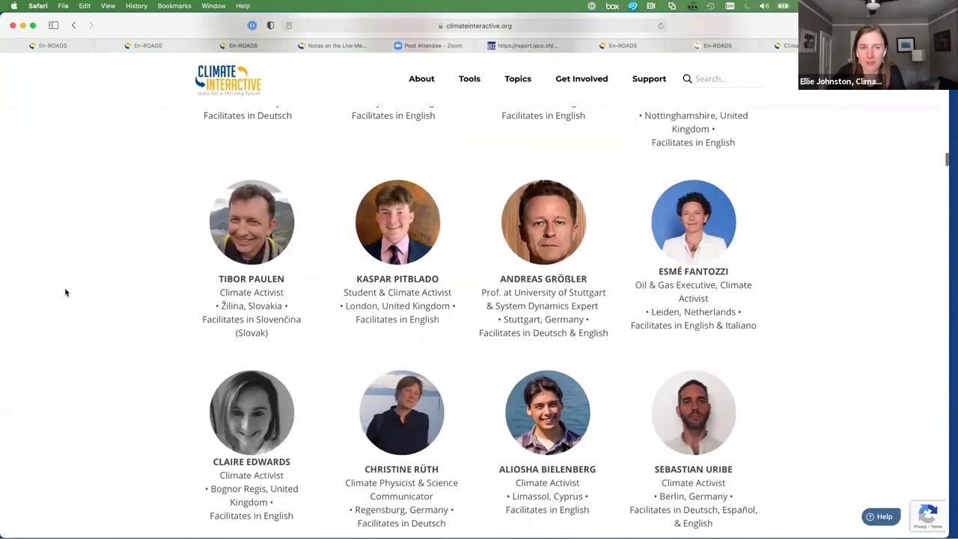
{"action": "scroll", "coordinate": [65, 292], "scroll_direction": "down", "scroll_amount": 1}
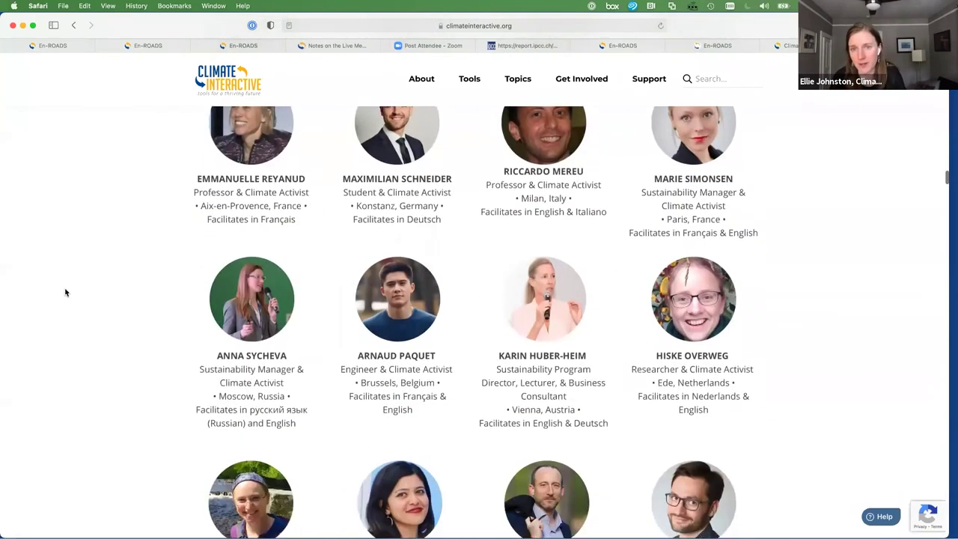
{"action": "scroll", "coordinate": [65, 293], "scroll_direction": "down", "scroll_amount": 8}
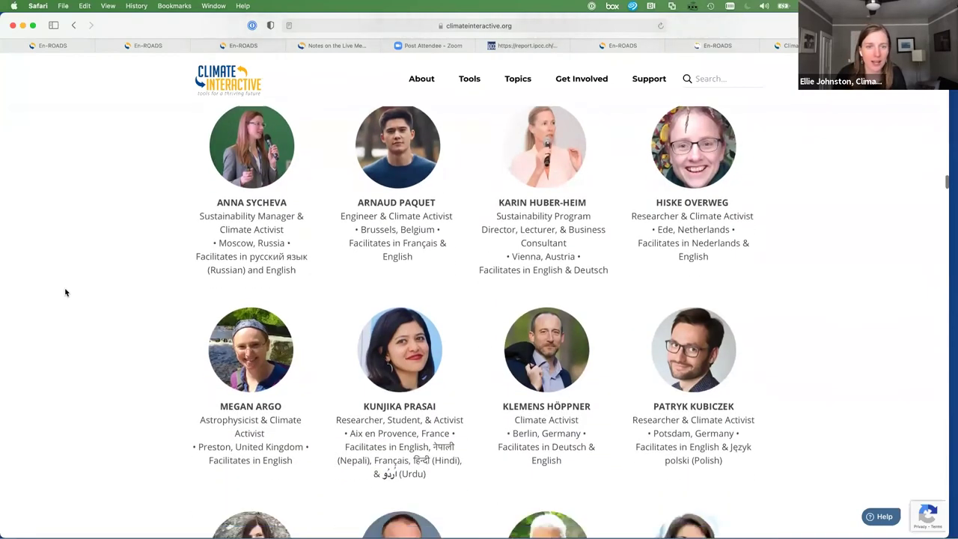
{"action": "scroll", "coordinate": [65, 293], "scroll_direction": "down", "scroll_amount": 15}
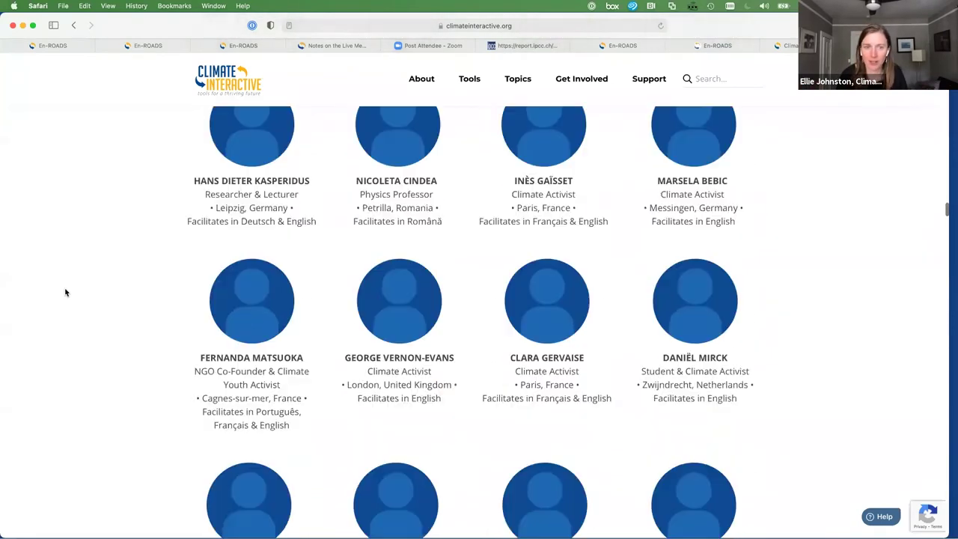
{"action": "scroll", "coordinate": [65, 292], "scroll_direction": "down", "scroll_amount": 8}
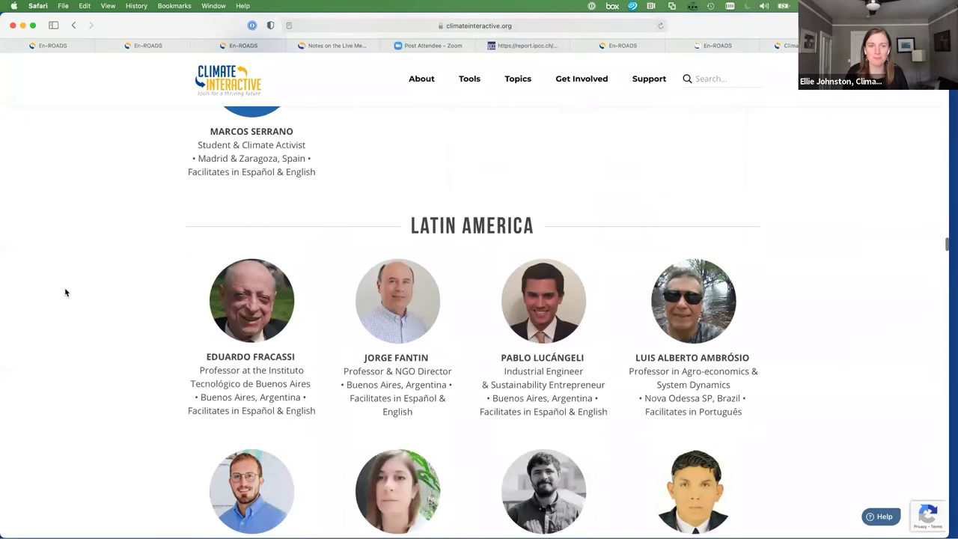
{"action": "scroll", "coordinate": [65, 292], "scroll_direction": "down", "scroll_amount": 11}
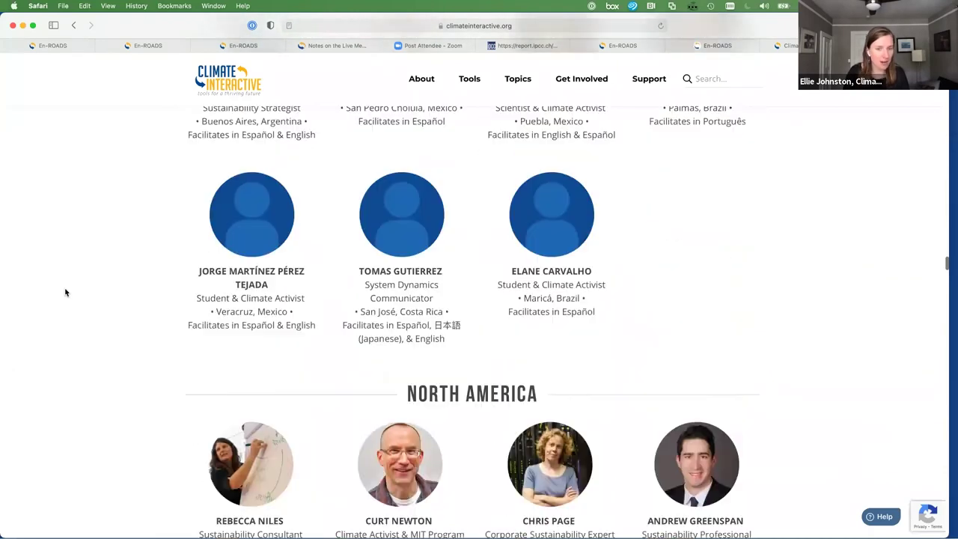
{"action": "scroll", "coordinate": [65, 293], "scroll_direction": "down", "scroll_amount": 11}
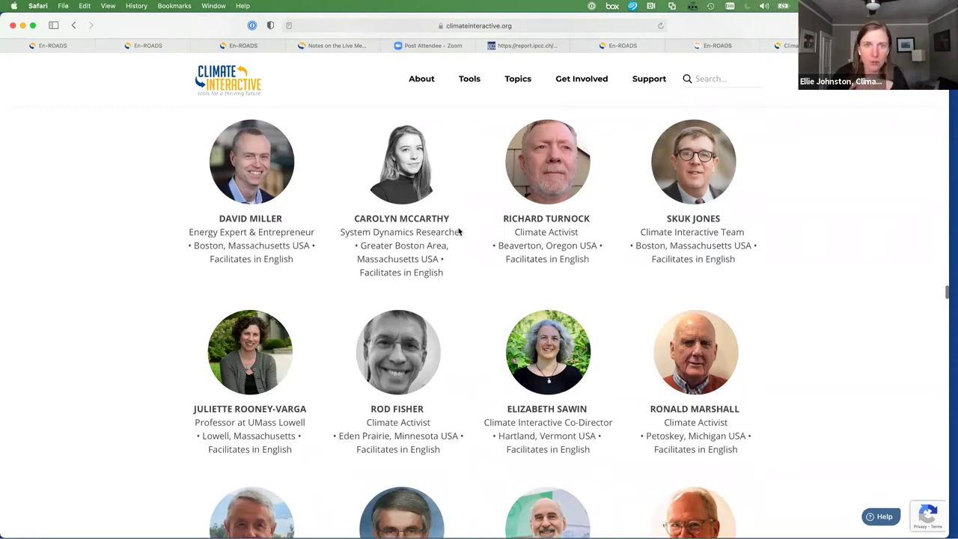
{"action": "key", "text": "ctrl+Tab"}
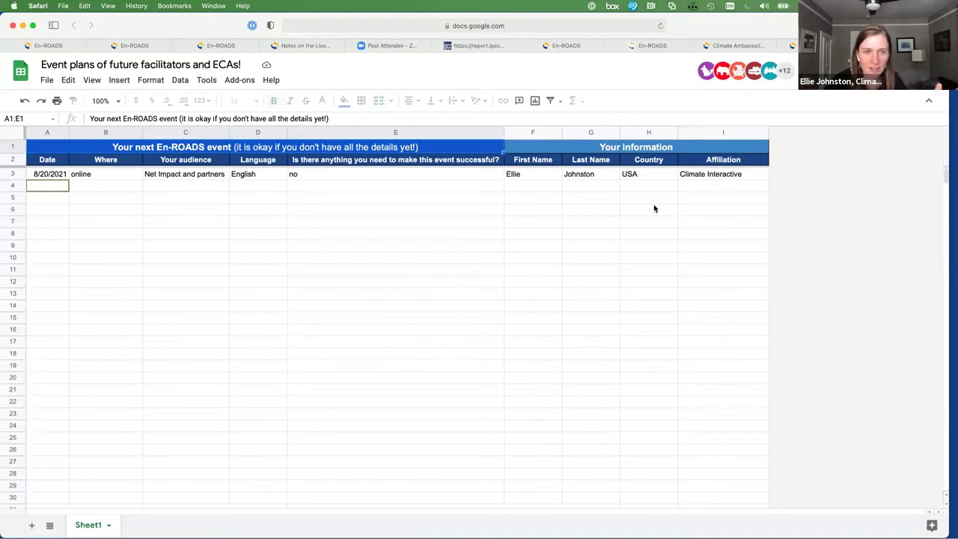
Enter a demo organiser's first and last name in row 4
{"action": "left_click", "coordinate": [539, 187]}
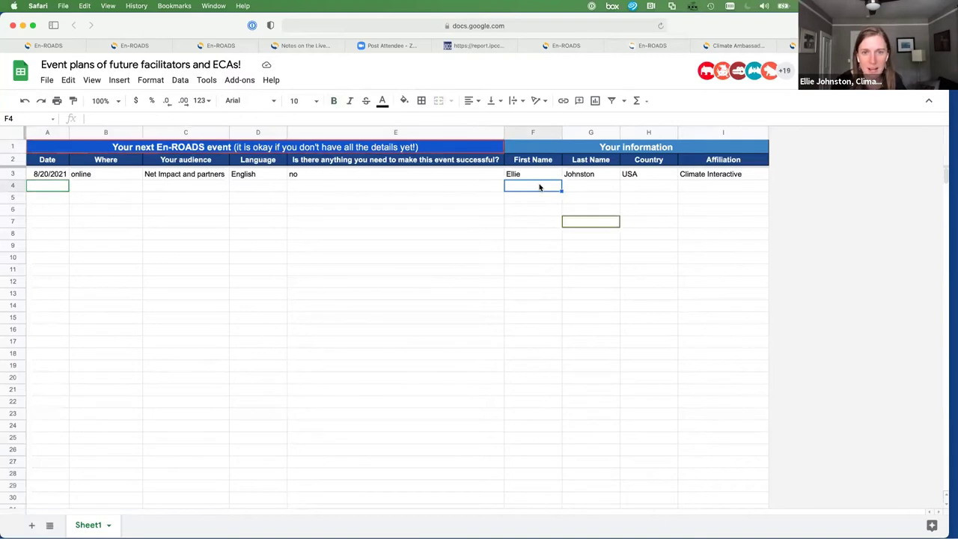
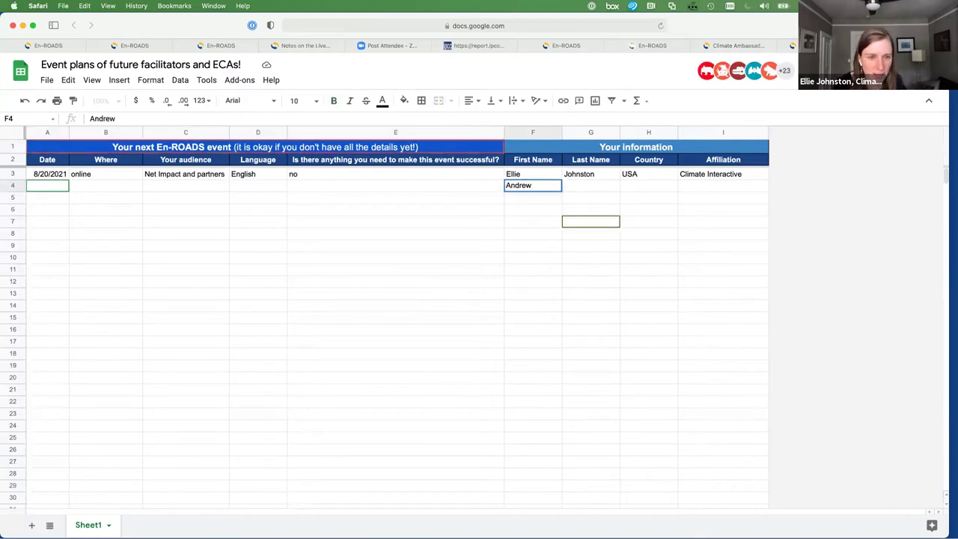
{"action": "key", "text": "Tab"}
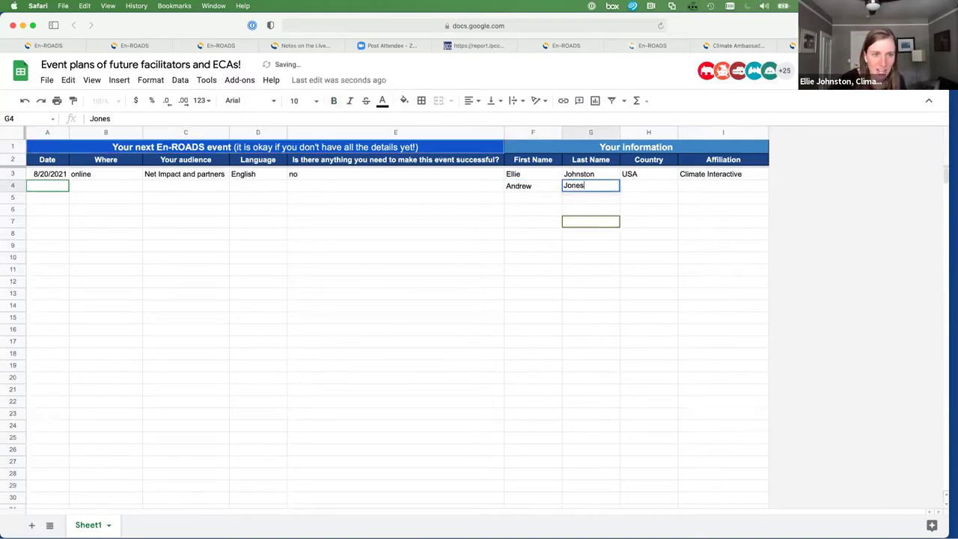
{"action": "left_click", "coordinate": [165, 189]}
Set row 4's Where cell to 'online'
{"action": "left_click", "coordinate": [113, 189]}
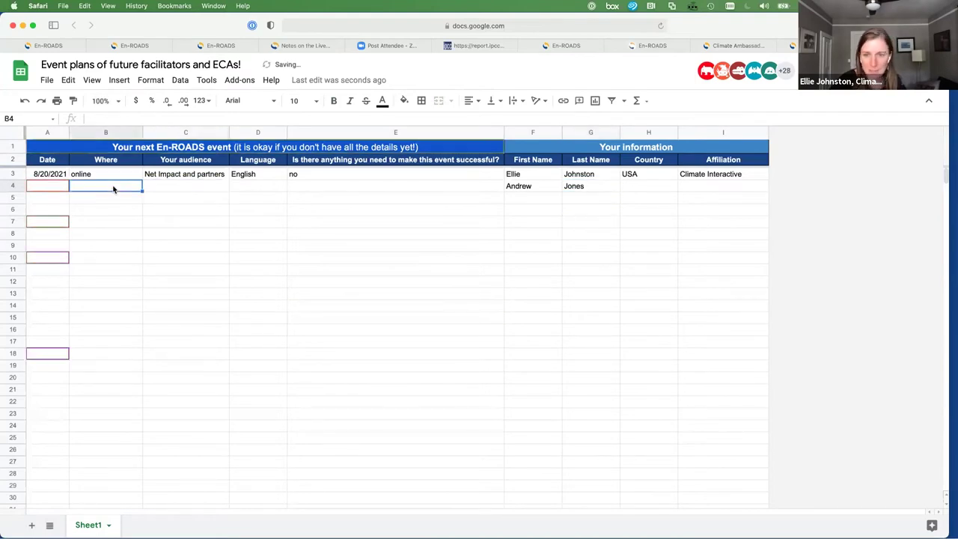
{"action": "type", "text": "online"}
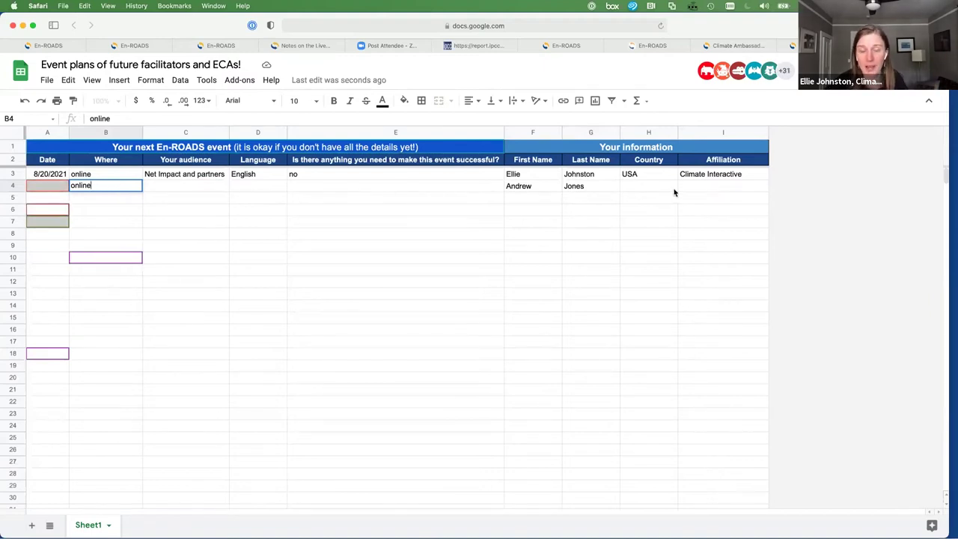
{"action": "left_click", "coordinate": [37, 186]}
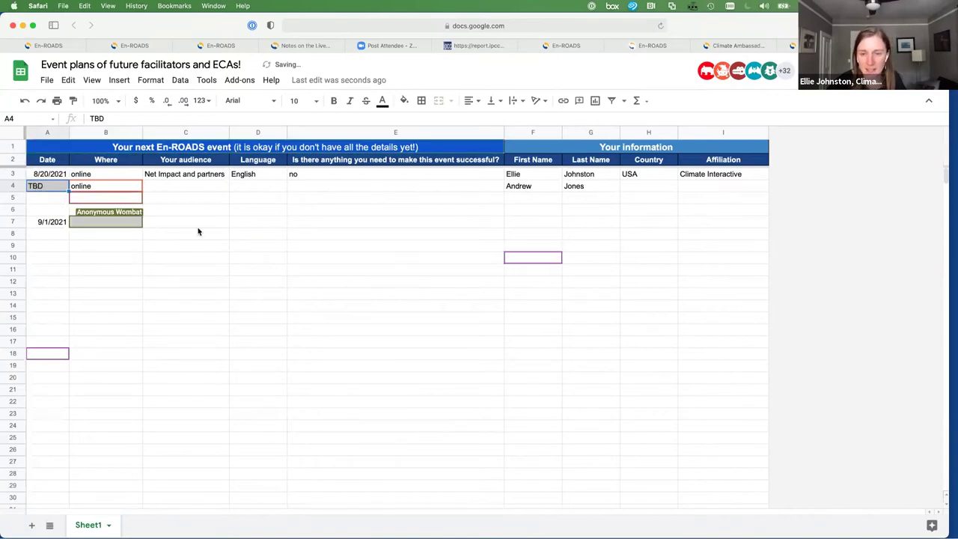
{"action": "left_click", "coordinate": [228, 235]}
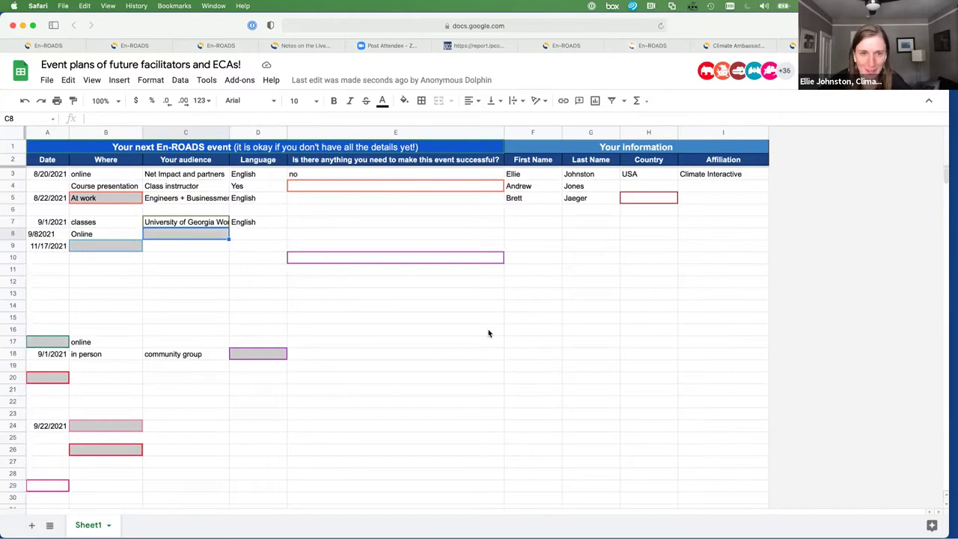
{"action": "left_click", "coordinate": [533, 187]}
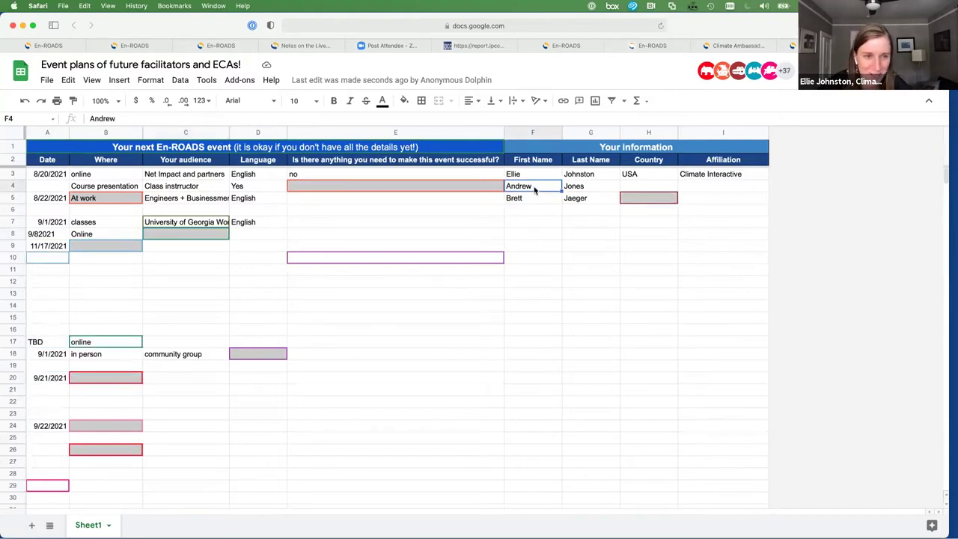
{"action": "key", "text": "Delete"}
{"action": "left_click", "coordinate": [607, 189]}
{"action": "key", "text": "Delete"}
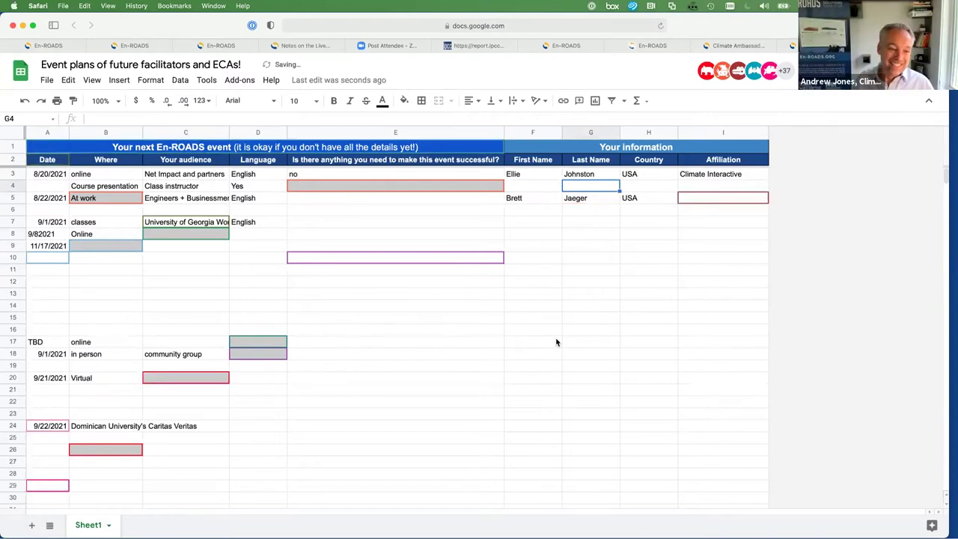
{"action": "scroll", "coordinate": [556, 342], "scroll_direction": "down", "scroll_amount": 5}
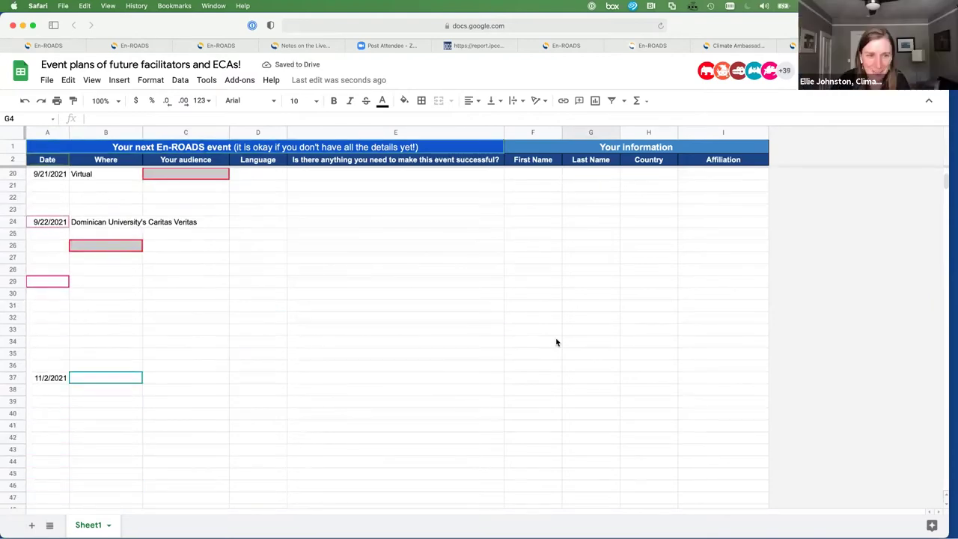
{"action": "scroll", "coordinate": [556, 342], "scroll_direction": "up", "scroll_amount": 5}
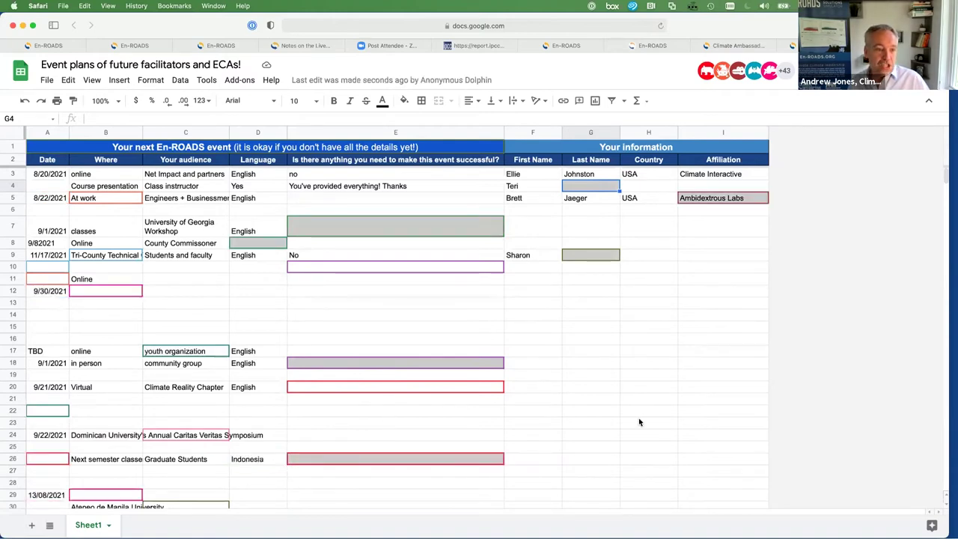
{"action": "scroll", "coordinate": [639, 422], "scroll_direction": "down", "scroll_amount": 2}
{"action": "scroll", "coordinate": [639, 422], "scroll_direction": "down", "scroll_amount": 1}
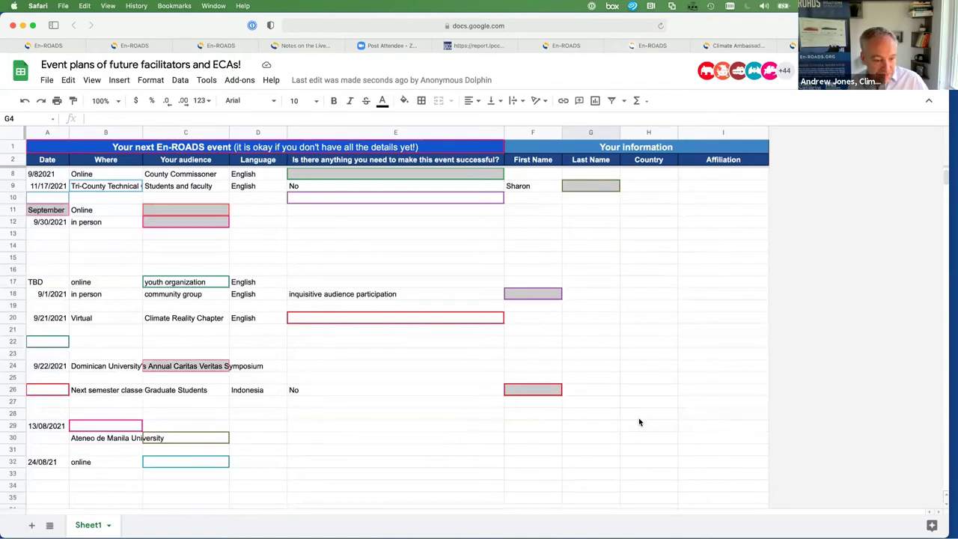
{"action": "scroll", "coordinate": [639, 422], "scroll_direction": "up", "scroll_amount": 3}
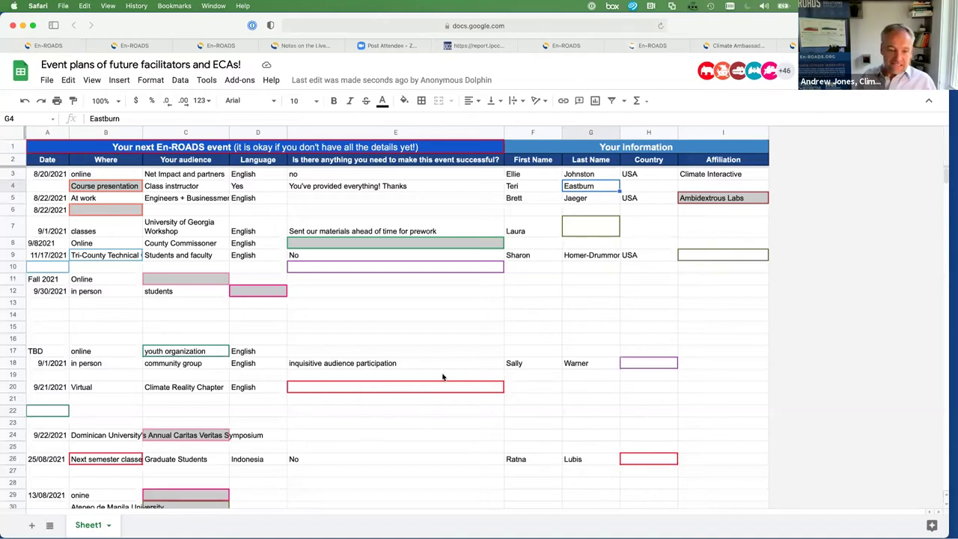
{"action": "scroll", "coordinate": [442, 377], "scroll_direction": "down", "scroll_amount": 5}
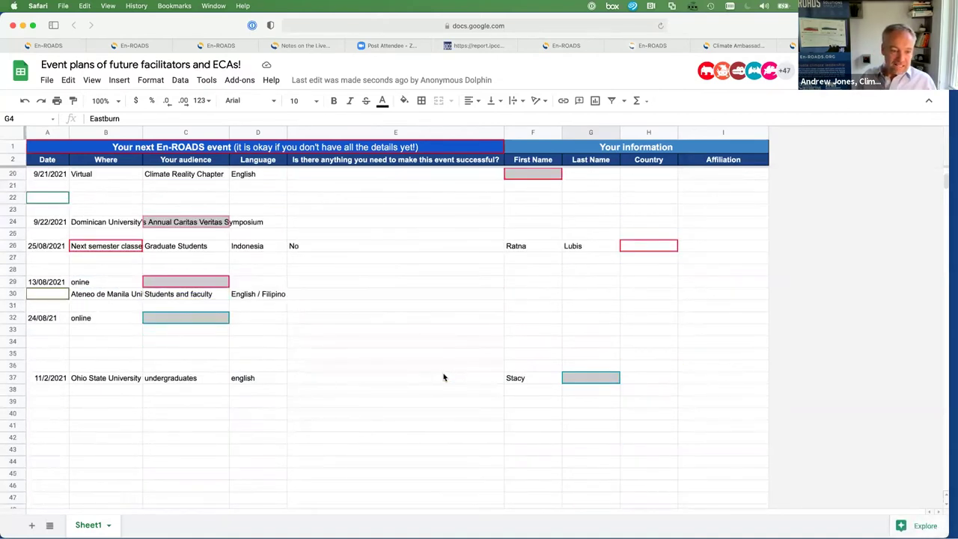
{"action": "scroll", "coordinate": [442, 376], "scroll_direction": "up", "scroll_amount": 4}
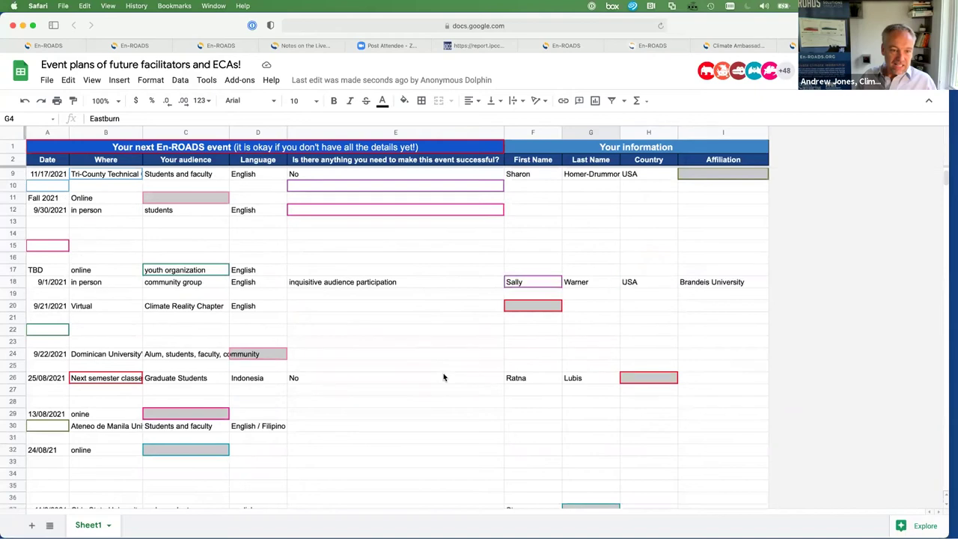
{"action": "scroll", "coordinate": [442, 377], "scroll_direction": "up", "scroll_amount": 1}
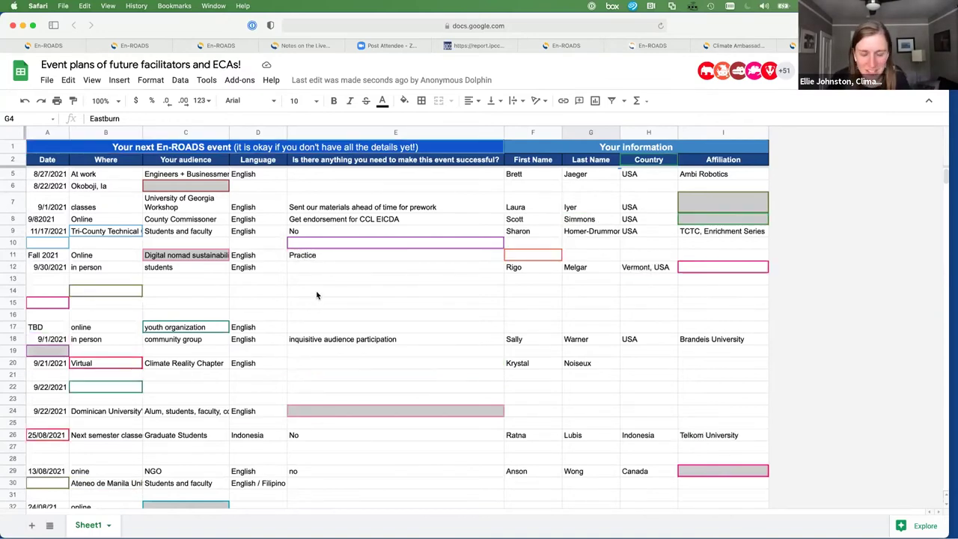
Enter the organiser's first and last name in row 15, with audience 'CI online community'
{"action": "left_click", "coordinate": [524, 303]}
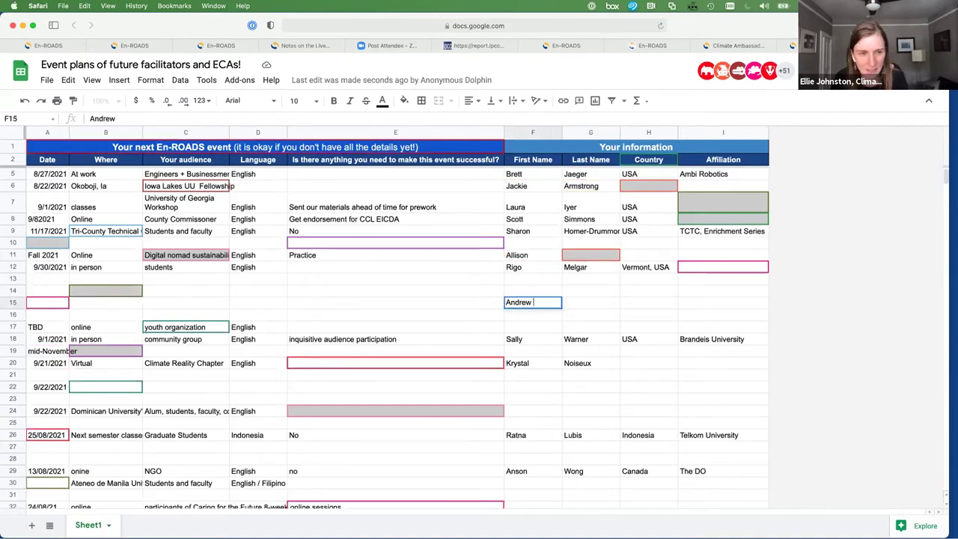
{"action": "key", "text": "Tab"}
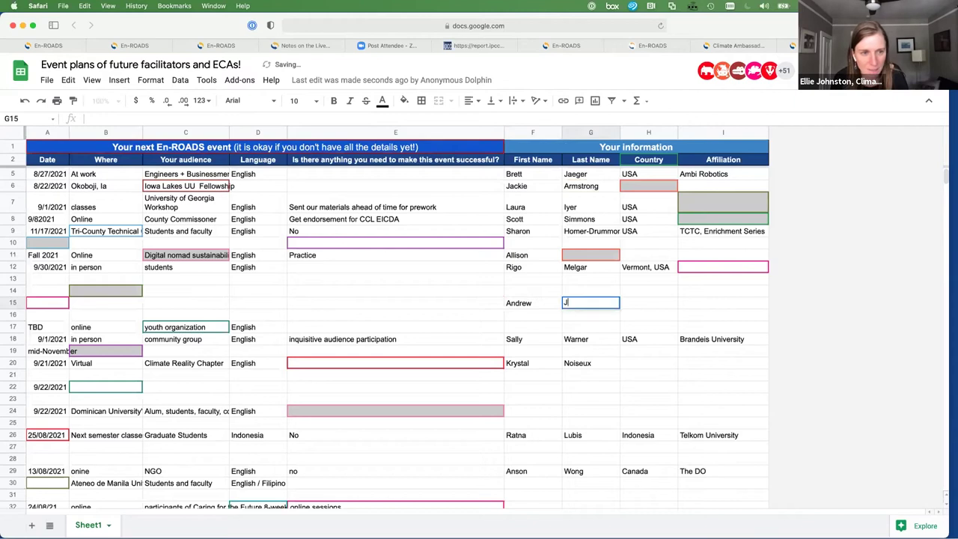
{"action": "left_click", "coordinate": [172, 303]}
{"action": "type", "text": "C"}
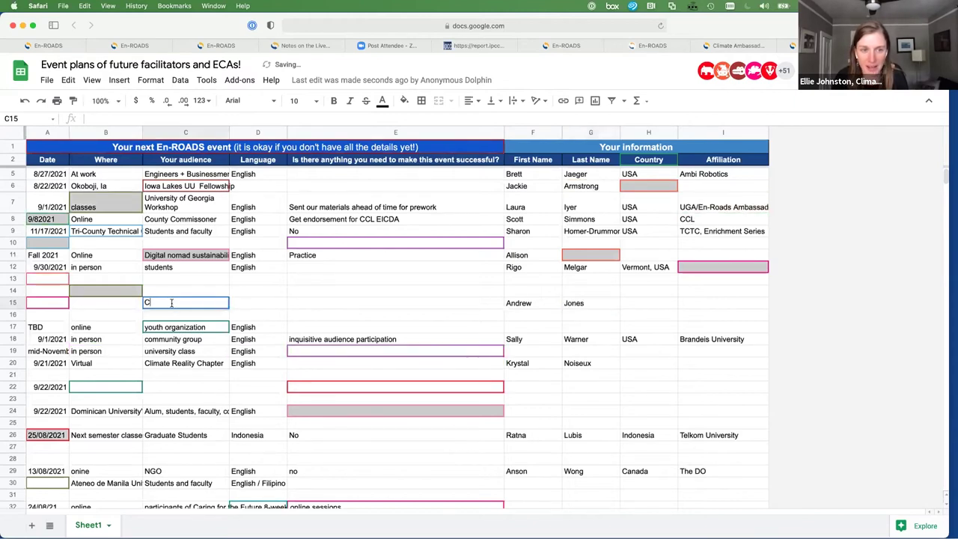
{"action": "type", "text": "l online "}
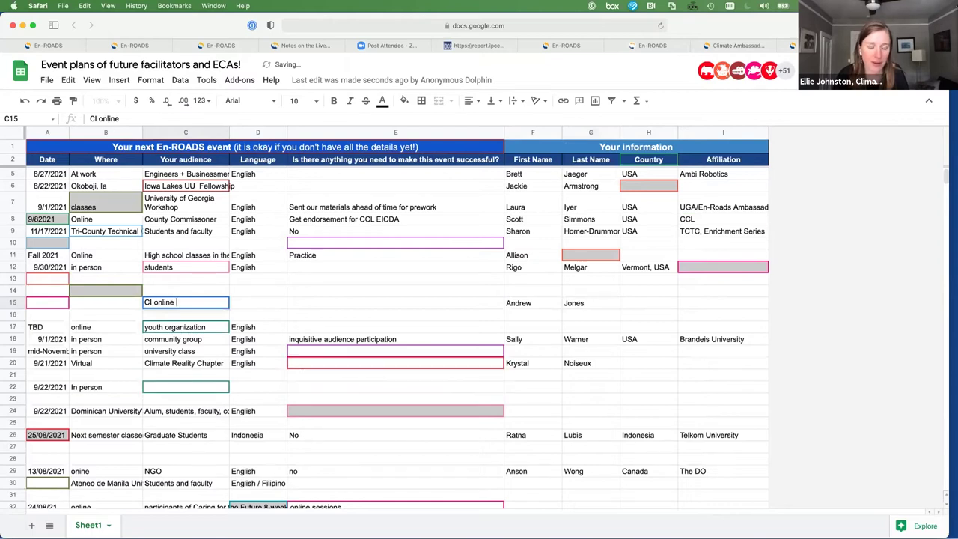
{"action": "type", "text": "community"}
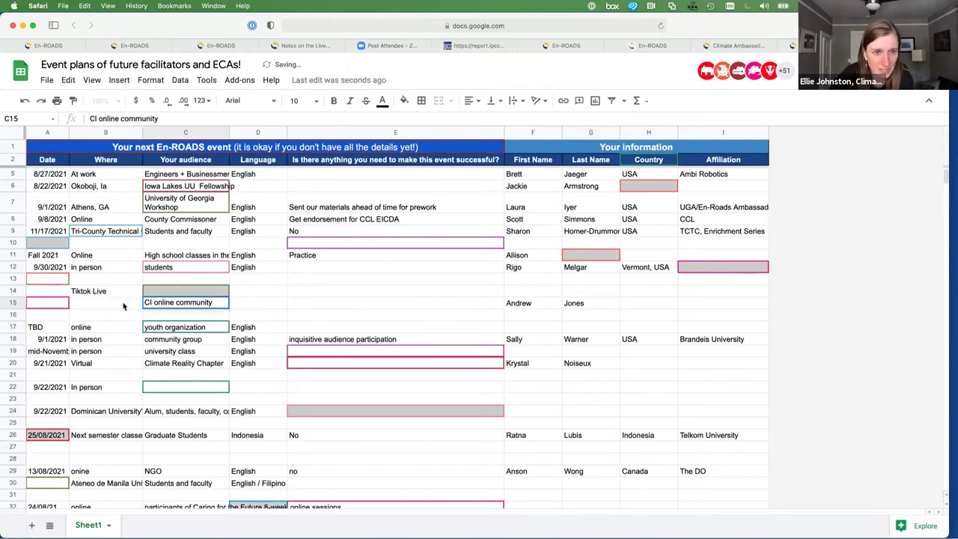
Set row 15's date to 'tuesday' and location to 'online'
{"action": "left_click", "coordinate": [60, 307]}
{"action": "type", "text": "tuesday"}
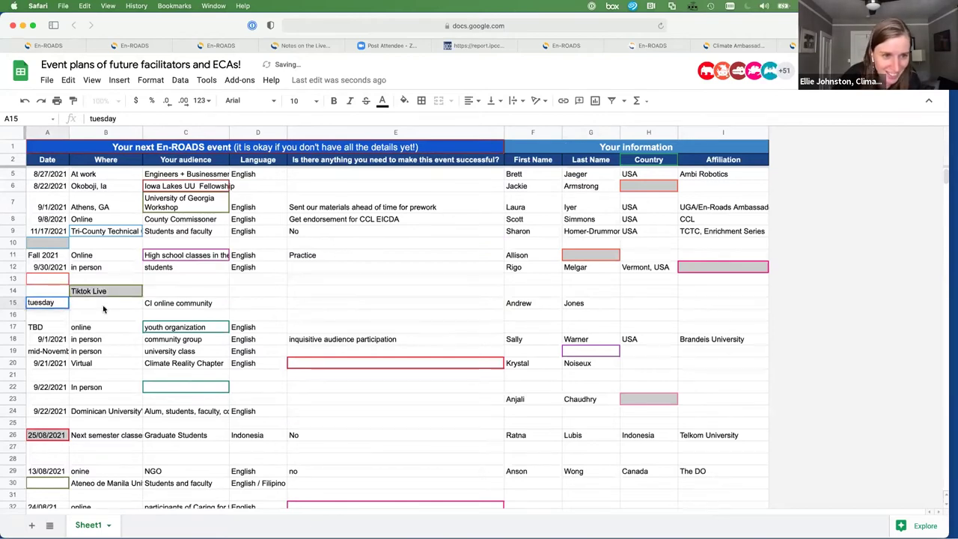
{"action": "key", "text": "Tab"}
{"action": "type", "text": "online"}
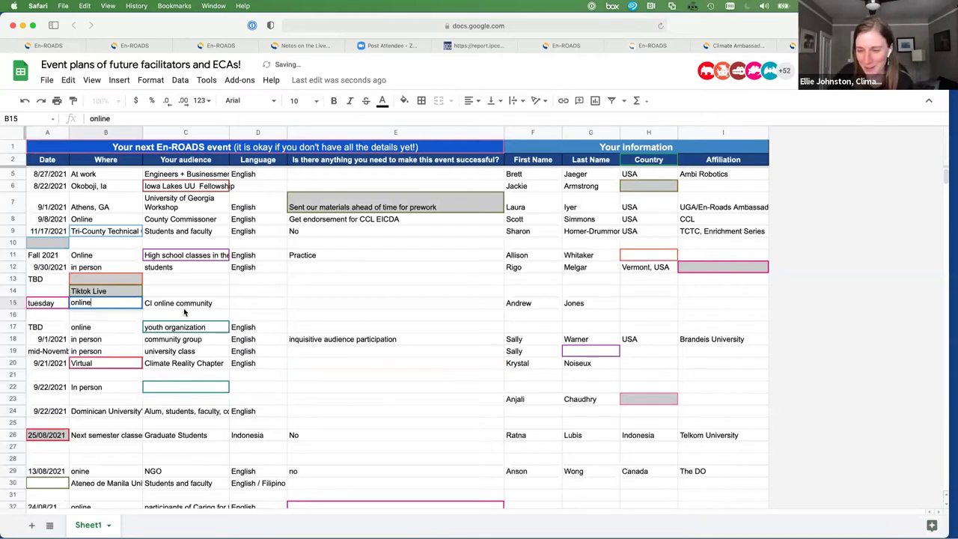
{"action": "left_click", "coordinate": [259, 305]}
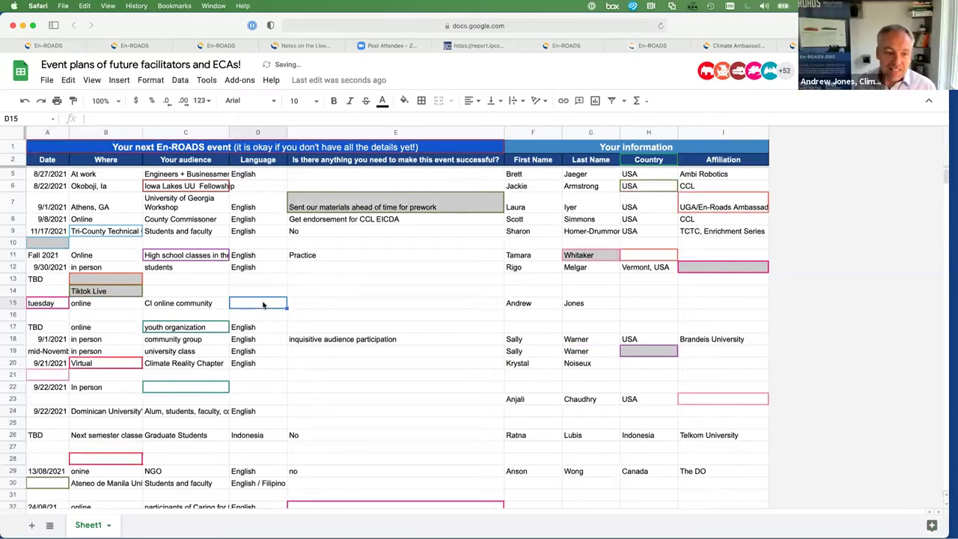
Note 'participants!' as what the event needs, and set the organiser's country to USA
{"action": "left_click", "coordinate": [314, 307]}
{"action": "type", "text": "participtnat"}
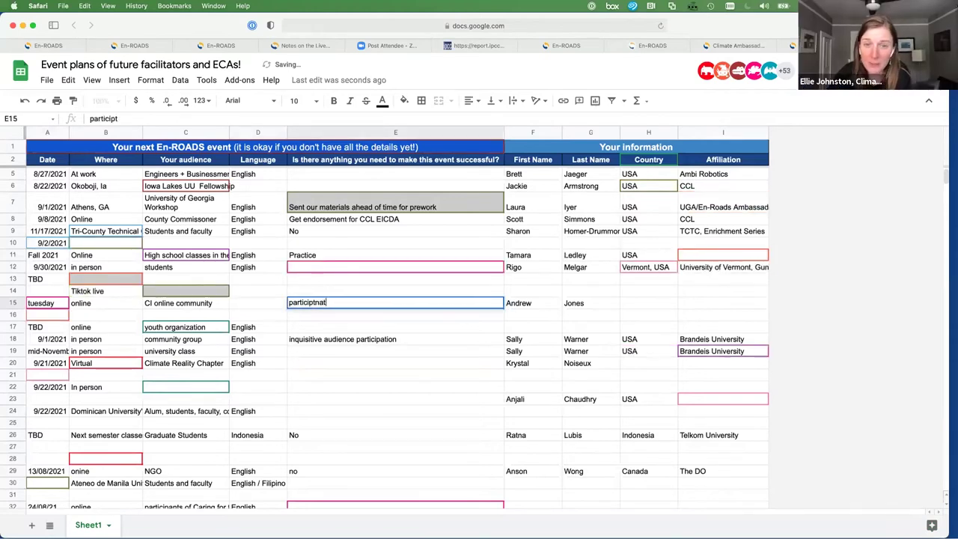
{"action": "key", "text": "BackSpace"}
{"action": "key", "text": "BackSpace"}
{"action": "key", "text": "BackSpace"}
{"action": "key", "text": "BackSpace"}
{"action": "type", "text": "ants!"}
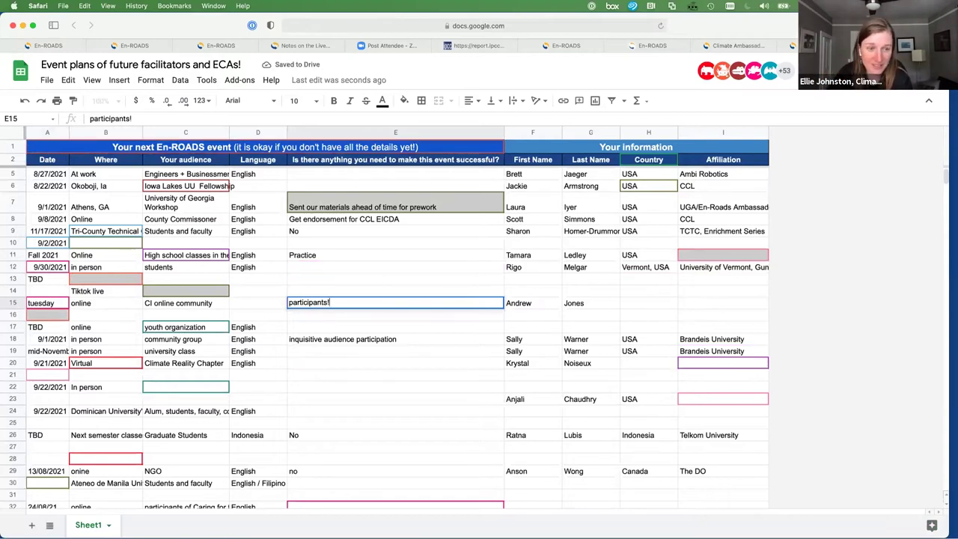
{"action": "left_click", "coordinate": [643, 305]}
{"action": "type", "text": "USA"}
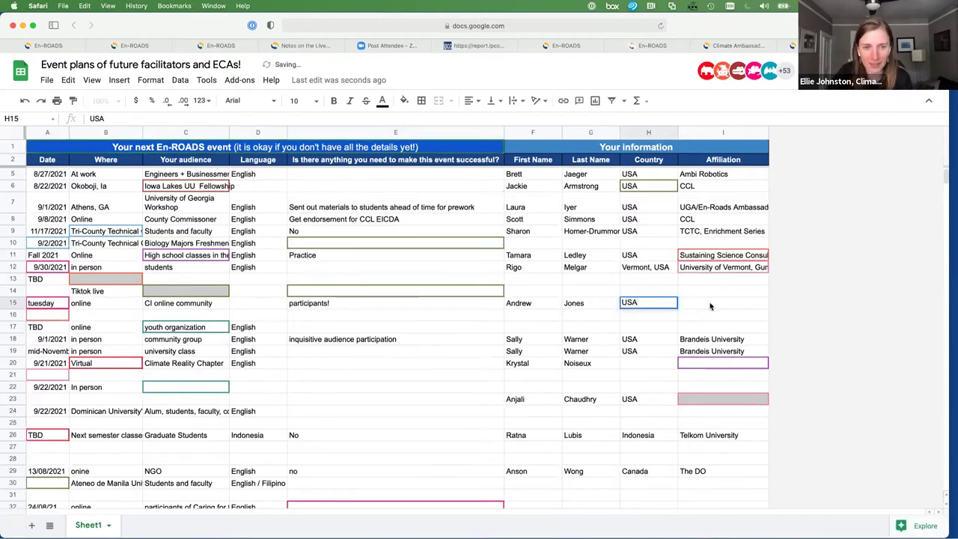
{"action": "left_click", "coordinate": [710, 305]}
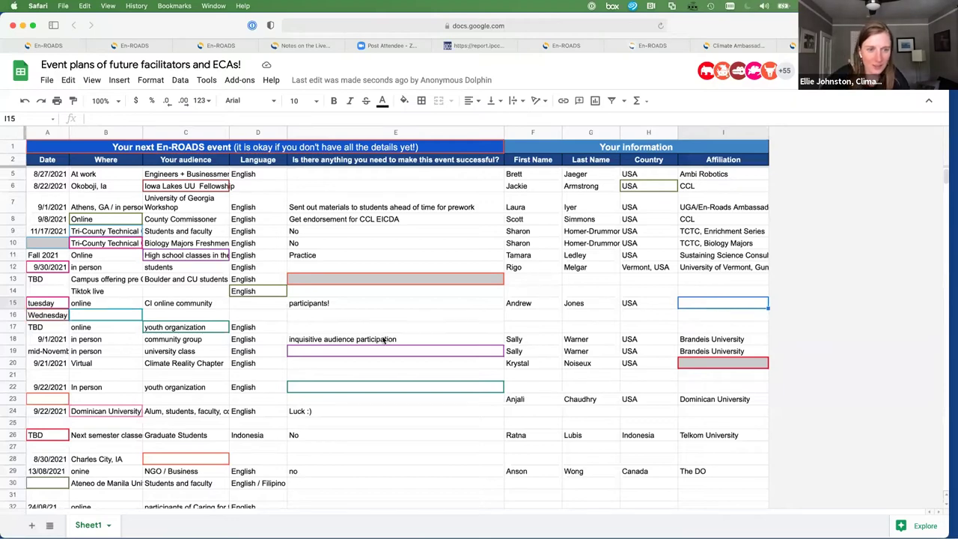
{"action": "scroll", "coordinate": [382, 341], "scroll_direction": "down", "scroll_amount": 10}
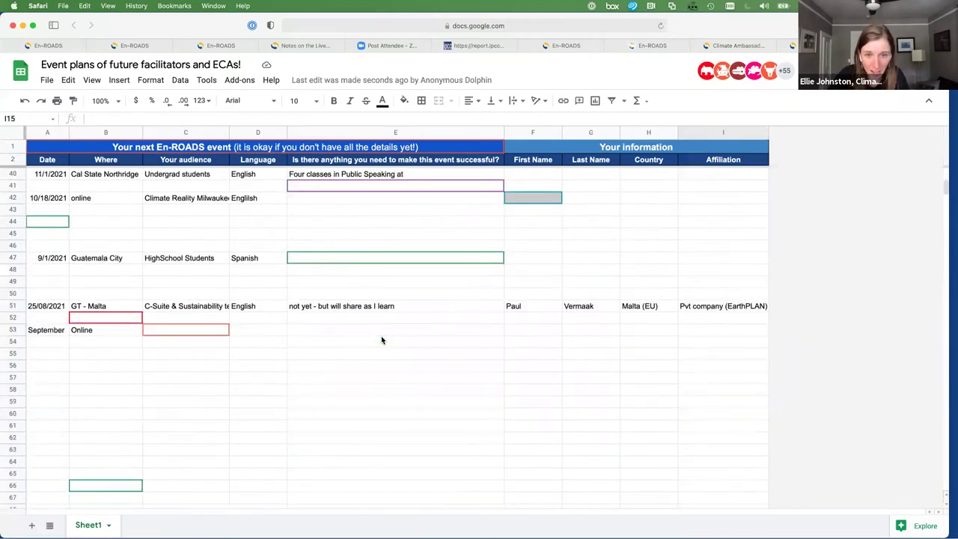
{"action": "scroll", "coordinate": [382, 340], "scroll_direction": "up", "scroll_amount": 4}
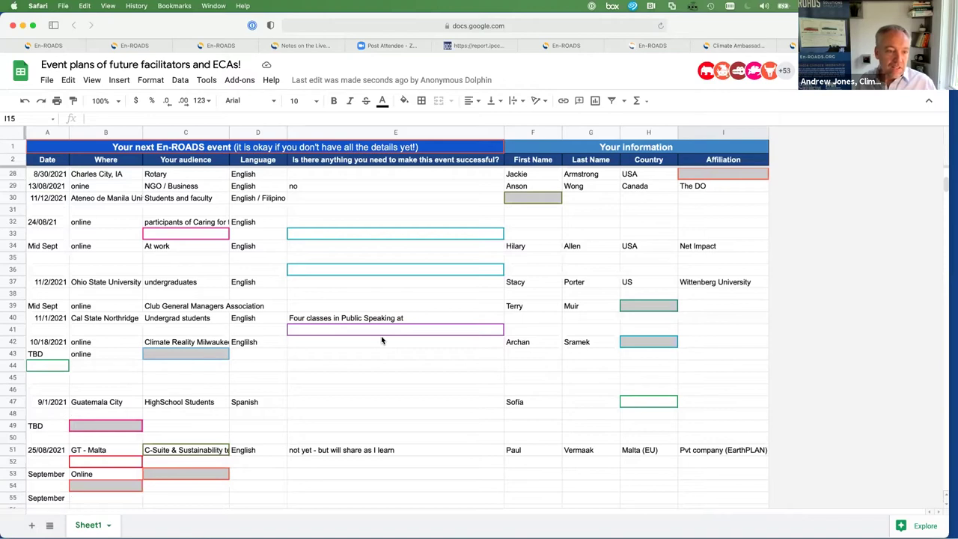
{"action": "scroll", "coordinate": [382, 341], "scroll_direction": "down", "scroll_amount": 5}
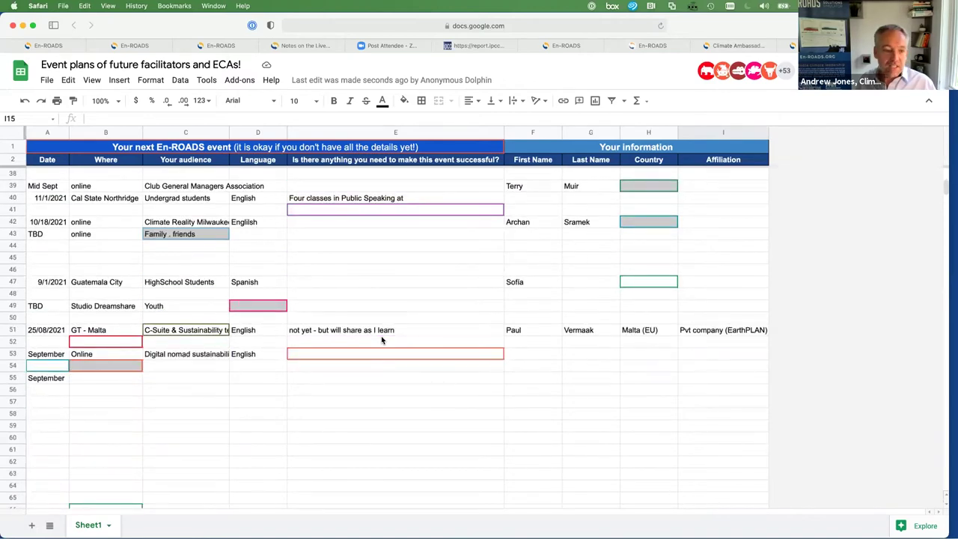
{"action": "scroll", "coordinate": [382, 340], "scroll_direction": "down", "scroll_amount": 4}
{"action": "scroll", "coordinate": [382, 340], "scroll_direction": "up", "scroll_amount": 7}
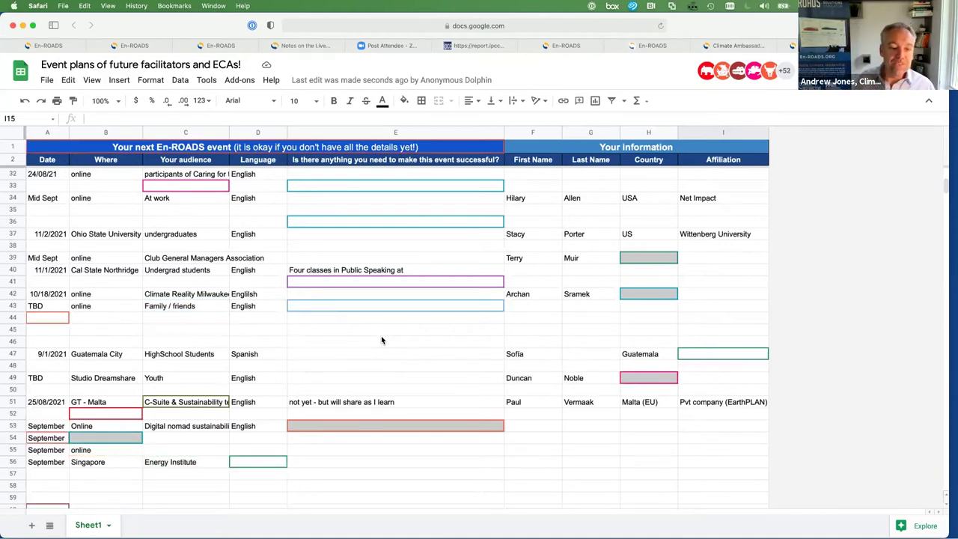
{"action": "scroll", "coordinate": [382, 340], "scroll_direction": "down", "scroll_amount": 5}
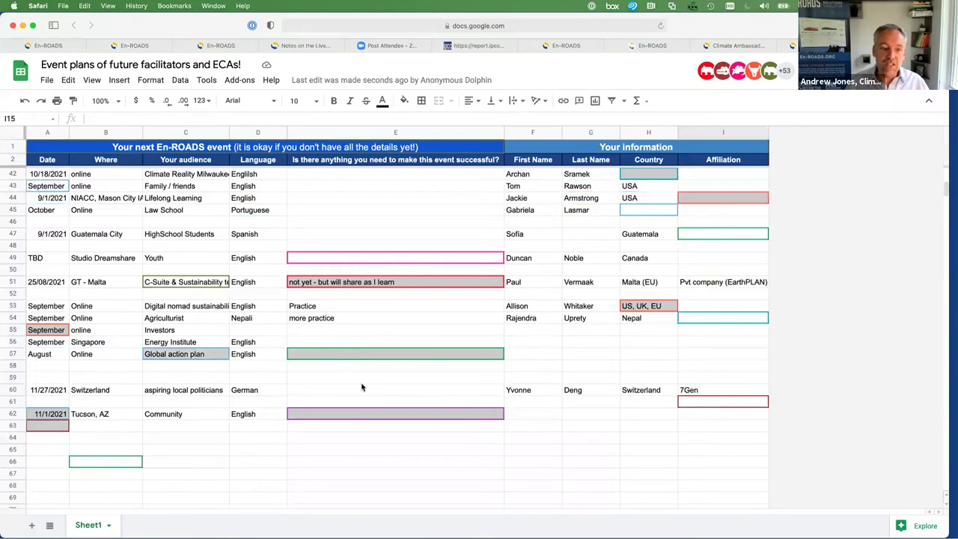
{"action": "scroll", "coordinate": [361, 383], "scroll_direction": "up", "scroll_amount": 2}
{"action": "scroll", "coordinate": [361, 385], "scroll_direction": "up", "scroll_amount": 6}
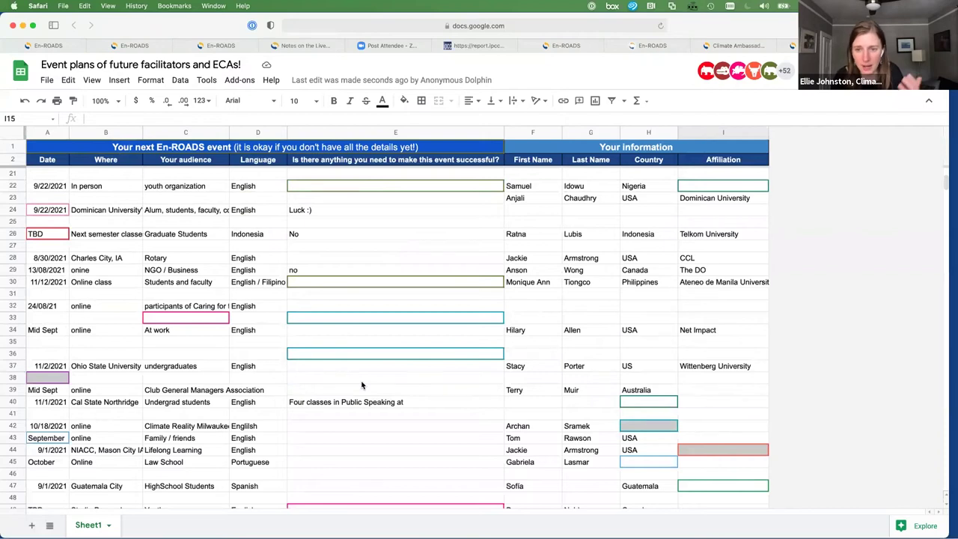
{"action": "scroll", "coordinate": [361, 385], "scroll_direction": "up", "scroll_amount": 5}
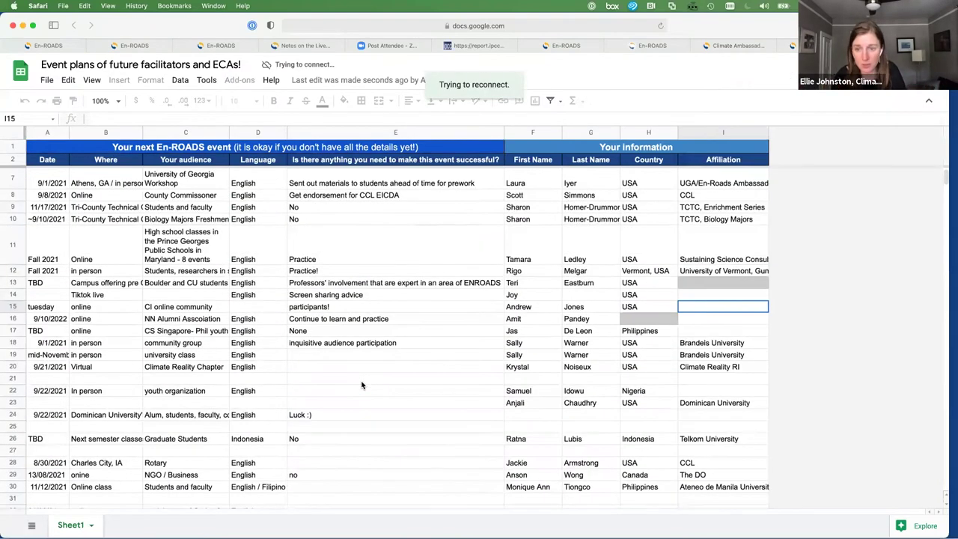
{"action": "scroll", "coordinate": [361, 385], "scroll_direction": "up", "scroll_amount": 2}
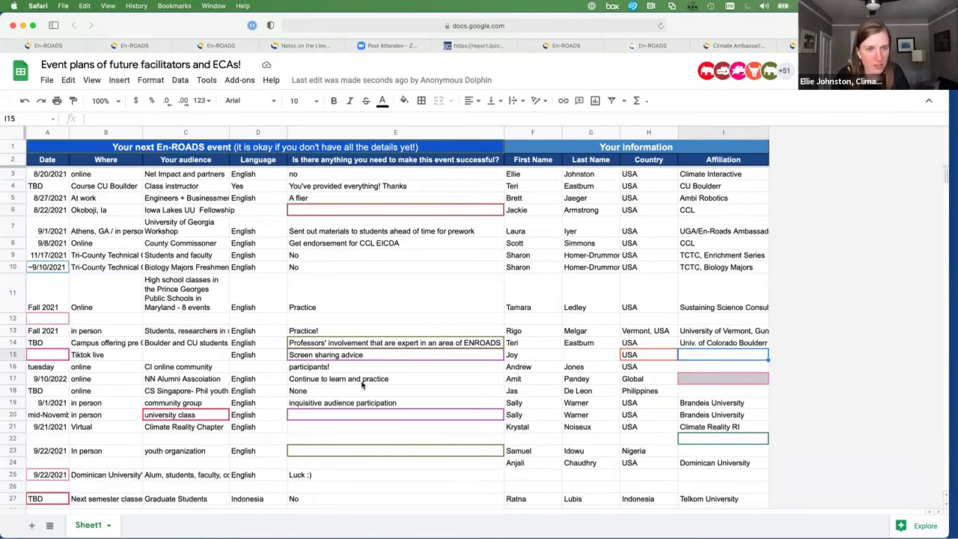
{"action": "scroll", "coordinate": [363, 384], "scroll_direction": "down", "scroll_amount": 5}
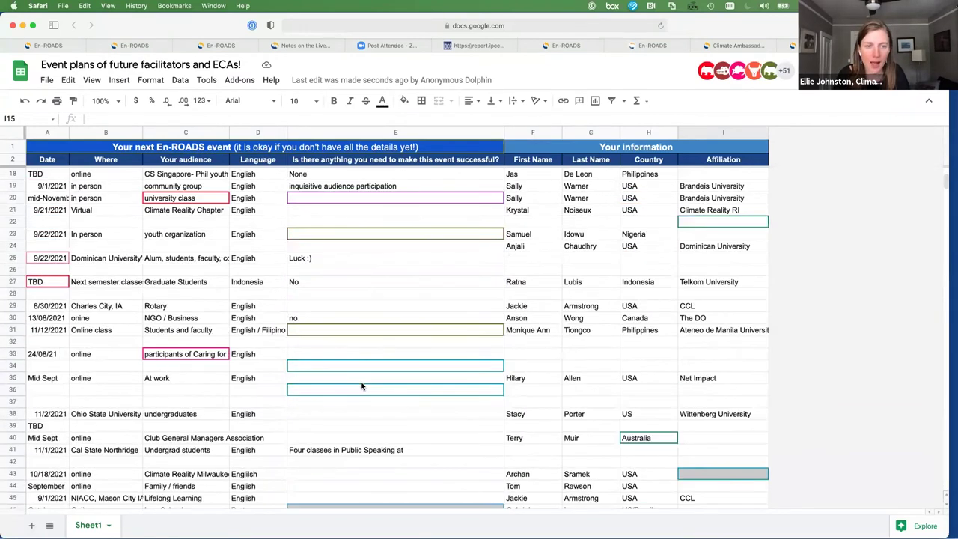
{"action": "scroll", "coordinate": [362, 386], "scroll_direction": "down", "scroll_amount": 4}
{"action": "scroll", "coordinate": [362, 387], "scroll_direction": "down", "scroll_amount": 4}
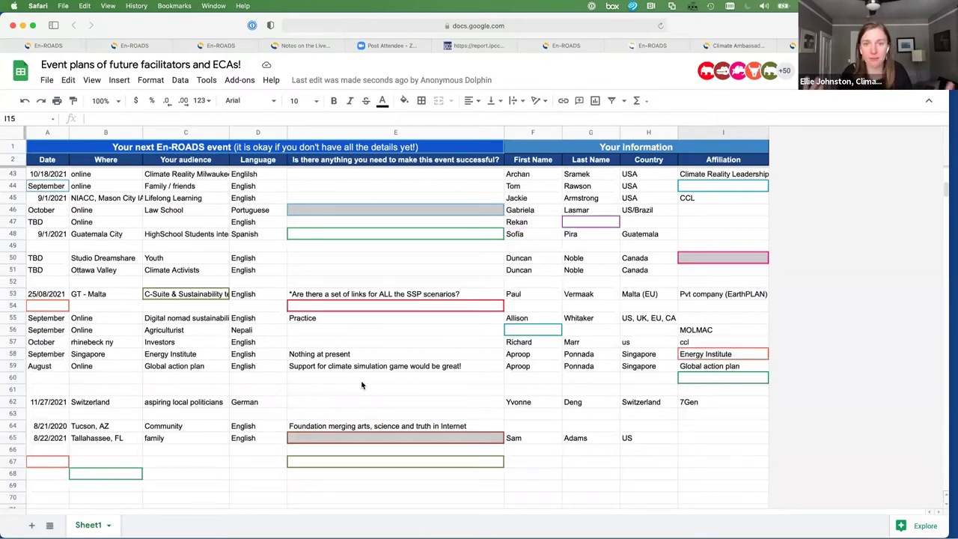
{"action": "scroll", "coordinate": [361, 385], "scroll_direction": "up", "scroll_amount": 2}
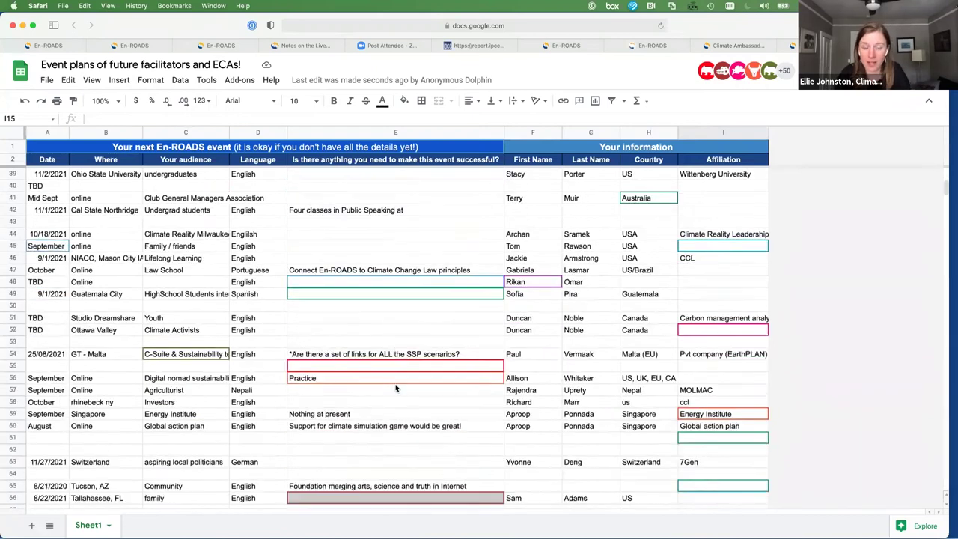
{"action": "scroll", "coordinate": [396, 387], "scroll_direction": "down", "scroll_amount": 5}
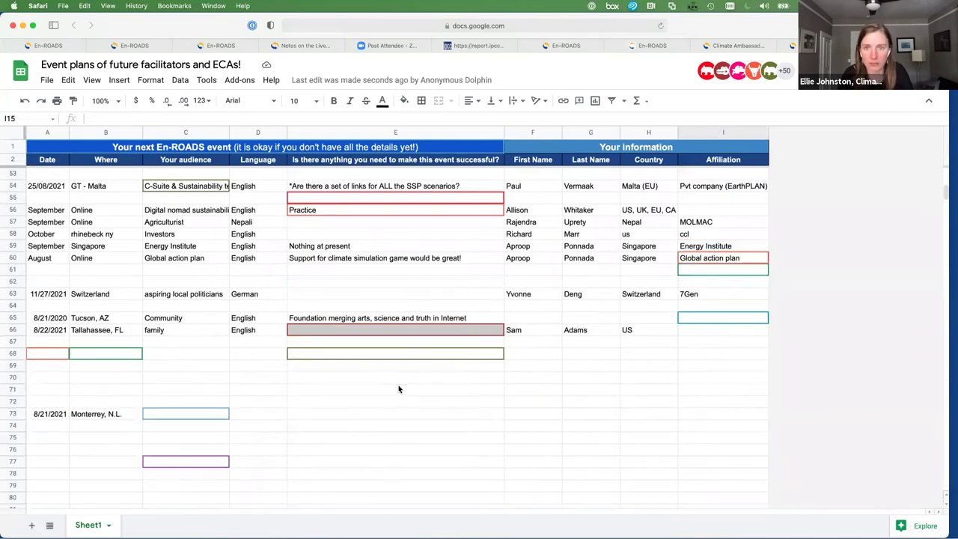